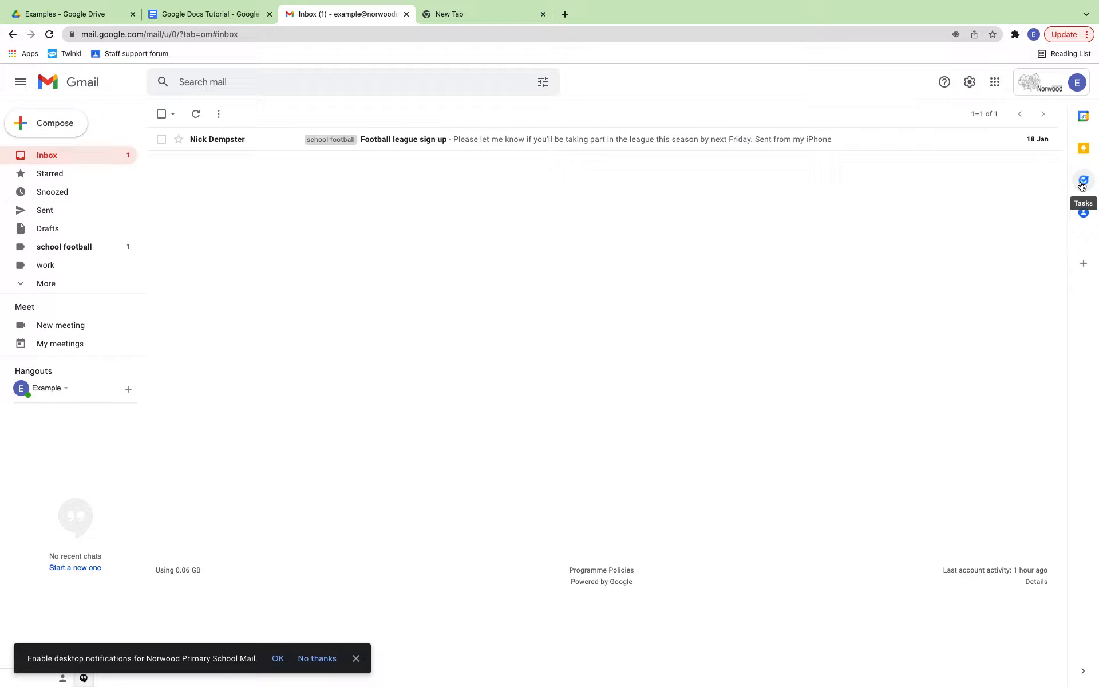
- Open Tasks beside the inbox and create a new task list named "Google Tasks tutorial"
left_click(1082, 182)
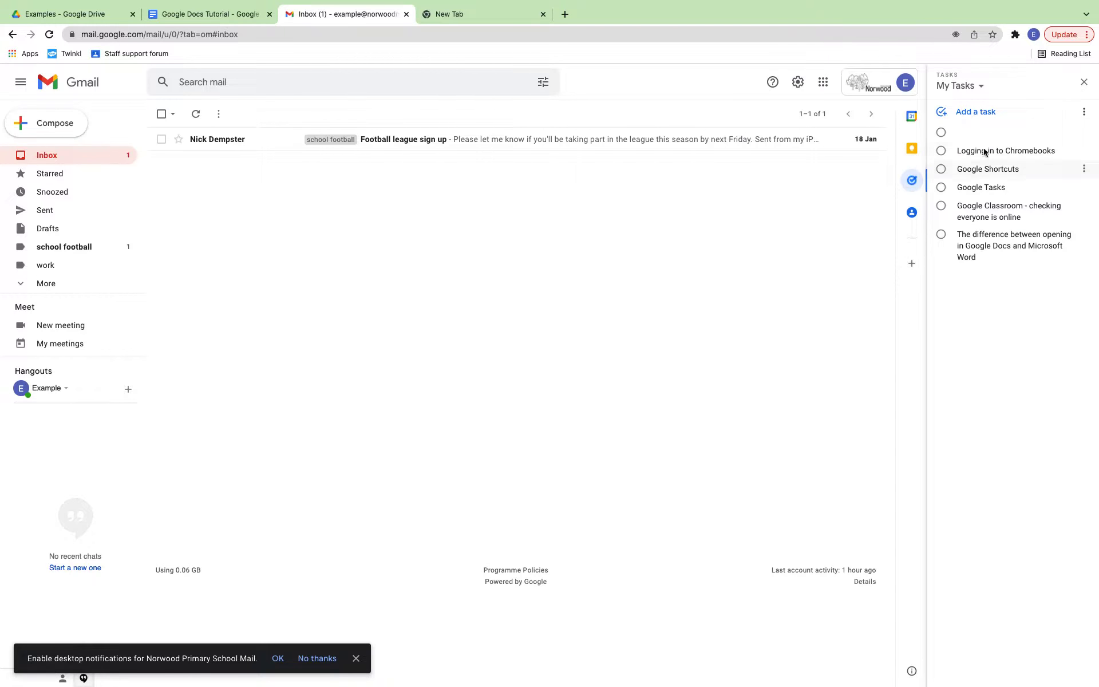
left_click(982, 88)
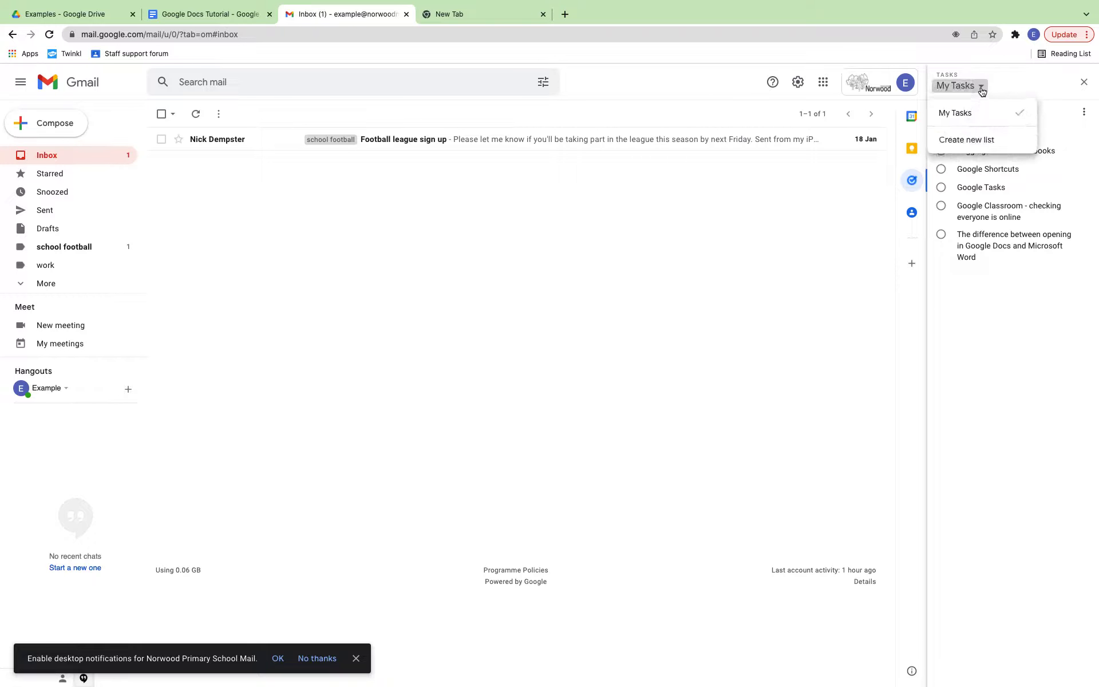
left_click(967, 140)
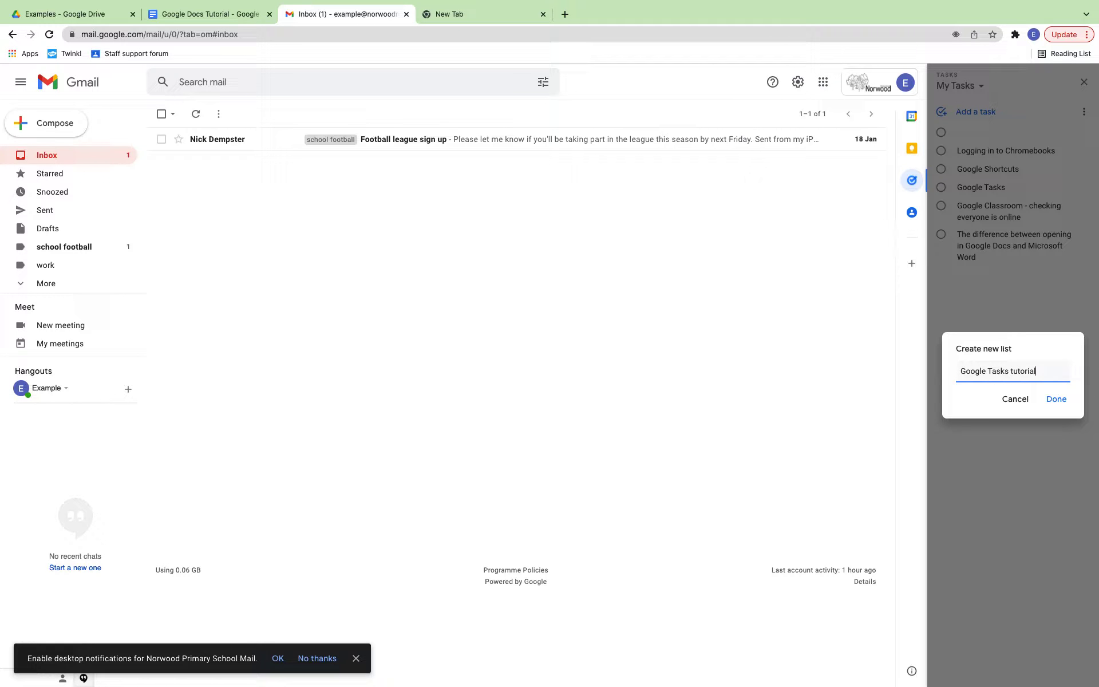
left_click(1056, 399)
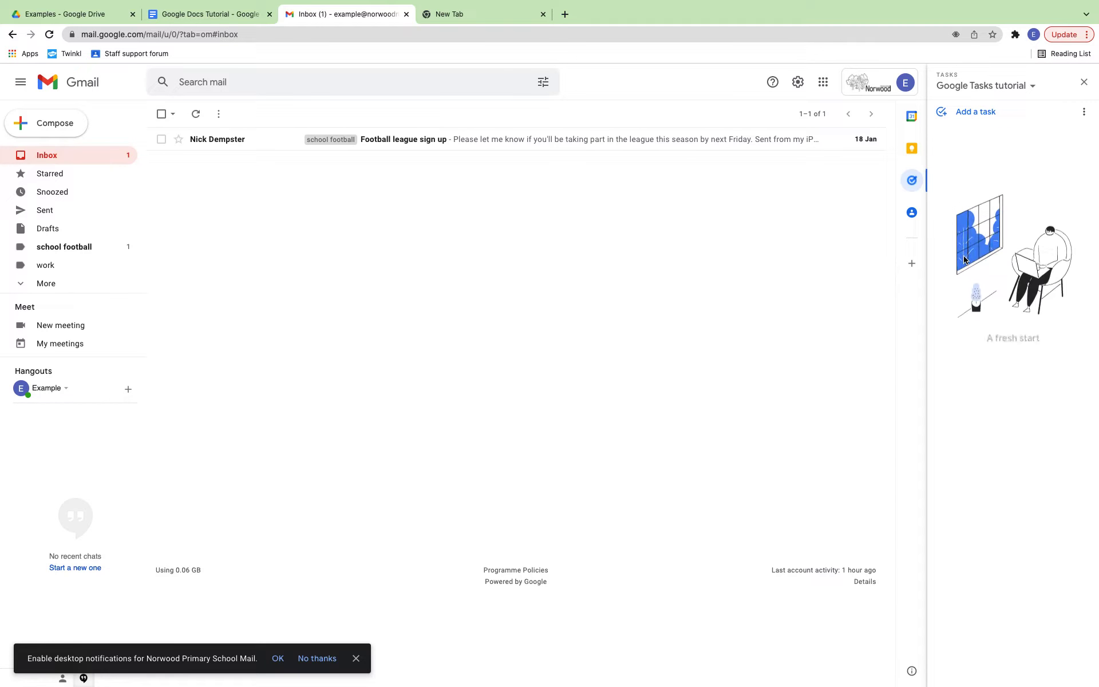
- Add two tasks titled "Complete video" and "Call Mrs _____" to the Google Tasks tutorial list
left_click(972, 112)
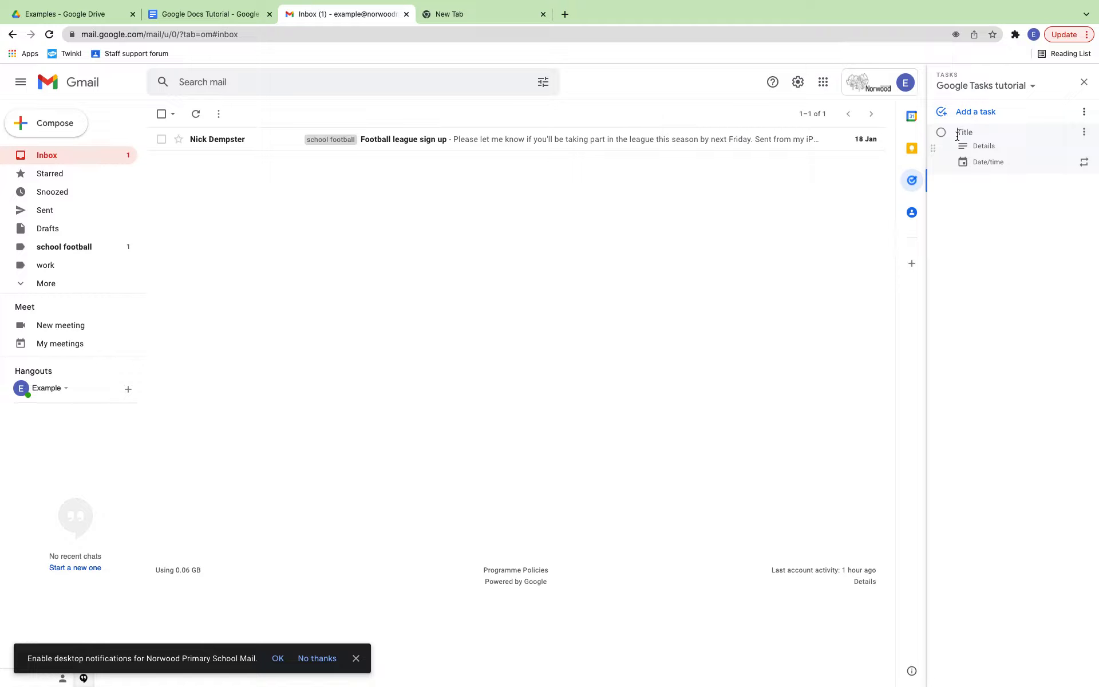
type("Complete video")
left_click(974, 210)
left_click(962, 119)
type("Call Mrs _____")
left_click(986, 238)
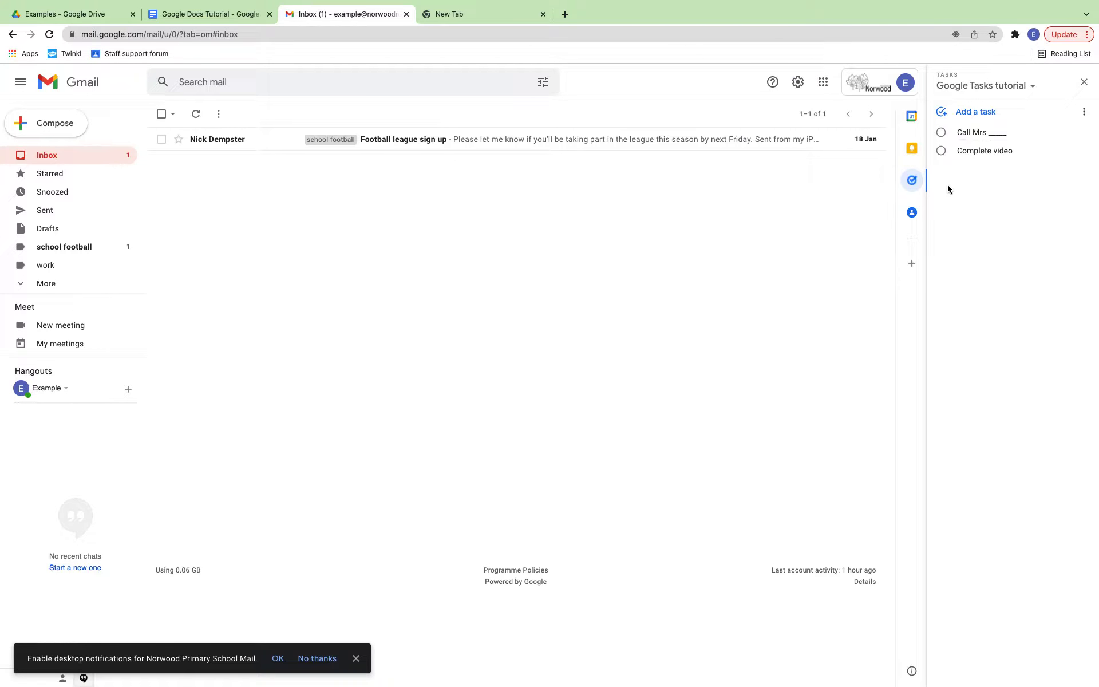
- Mark the "Call Mrs _____" task as completed and restore it from the completed tasks
left_click(942, 134)
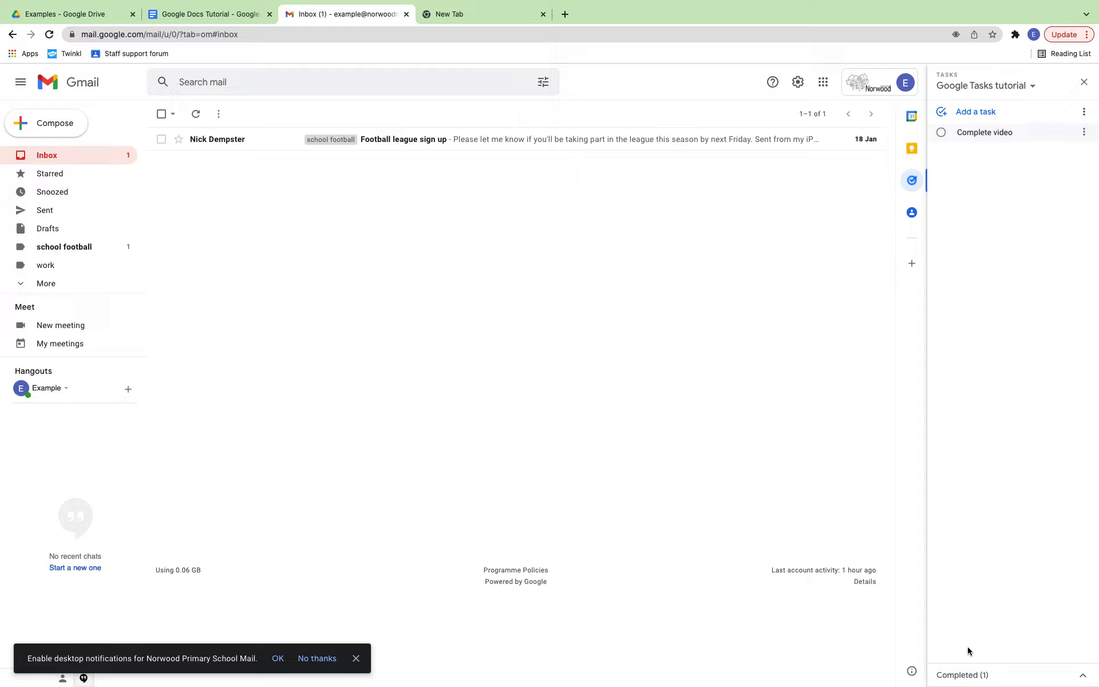
left_click(969, 680)
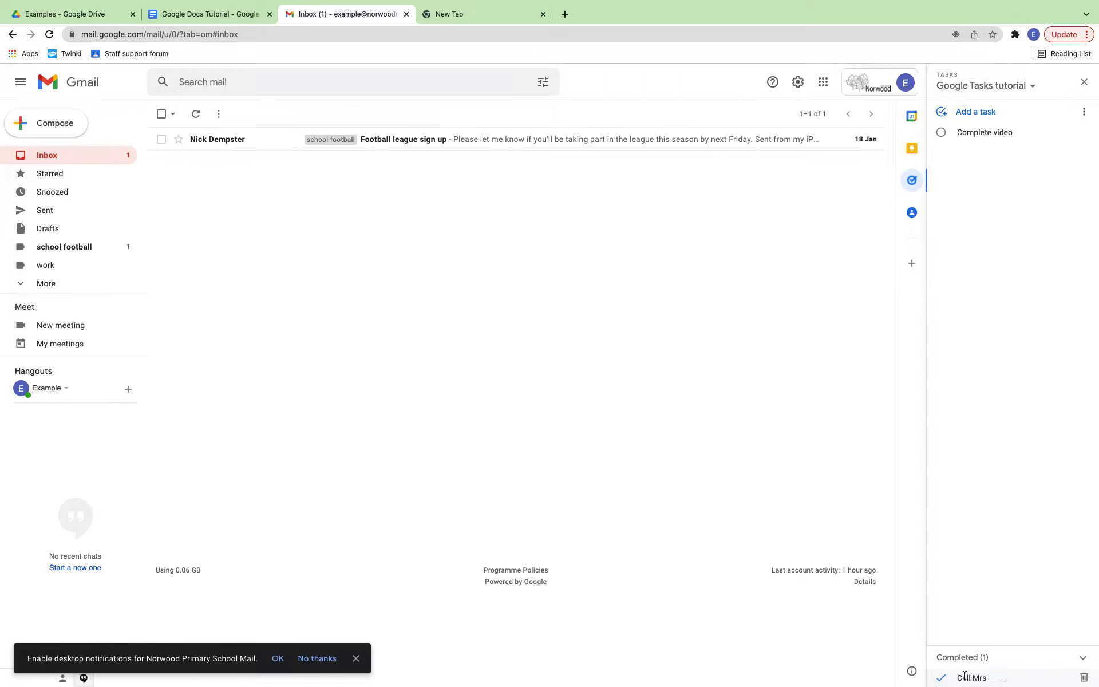
left_click(942, 679)
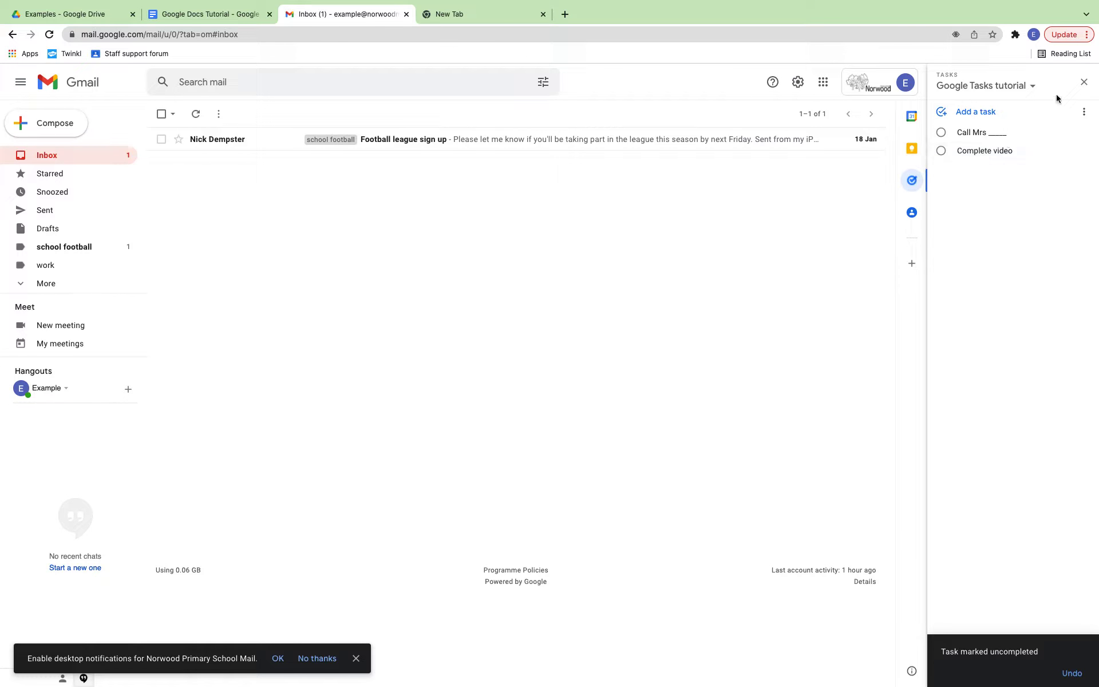
- Close Tasks, reopen it to check the saved list, and close it again
left_click(1085, 83)
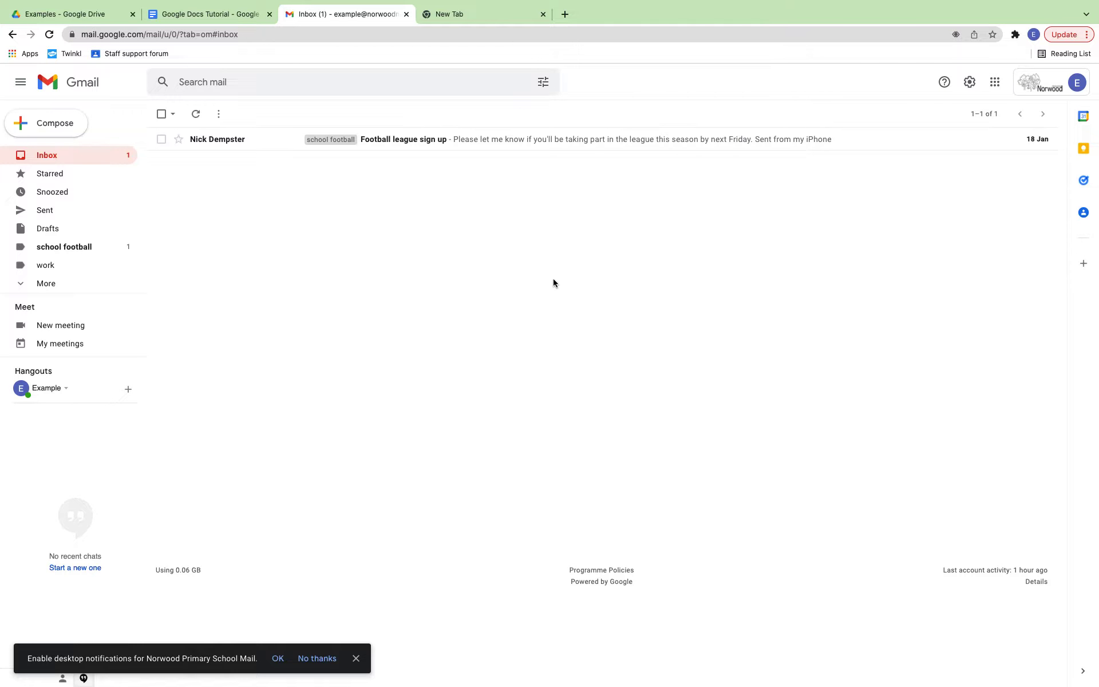
left_click(1083, 181)
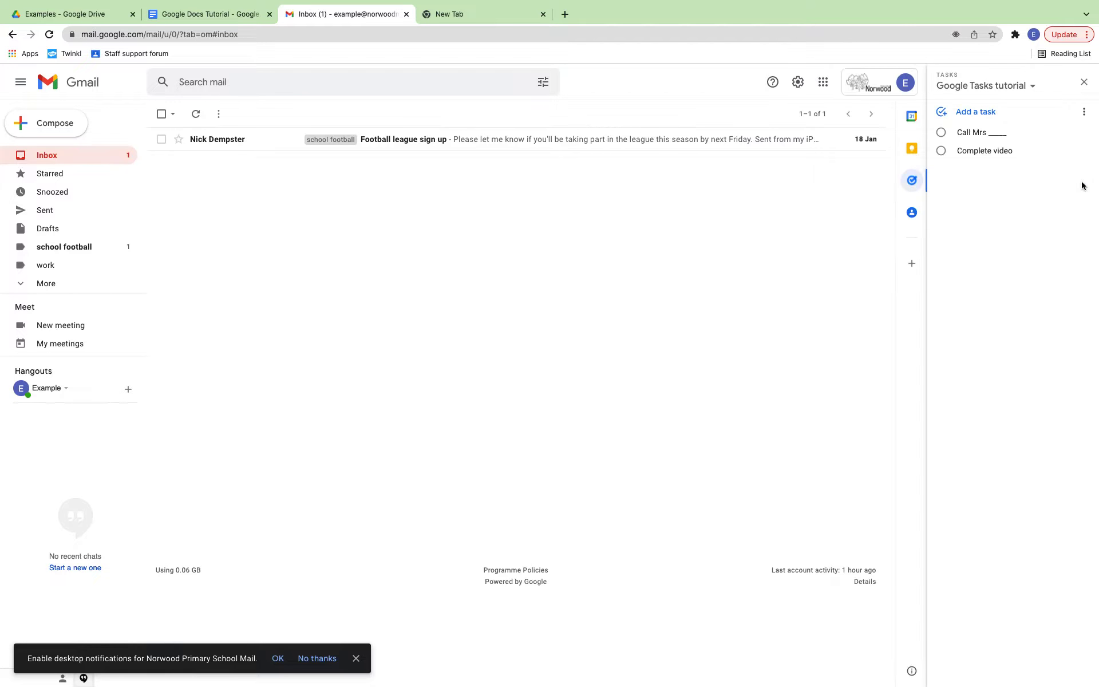
left_click(1085, 83)
- Switch to Google Drive and the Google Docs Tutorial document, displaying the Google Tasks tutorial list in each
left_click(62, 14)
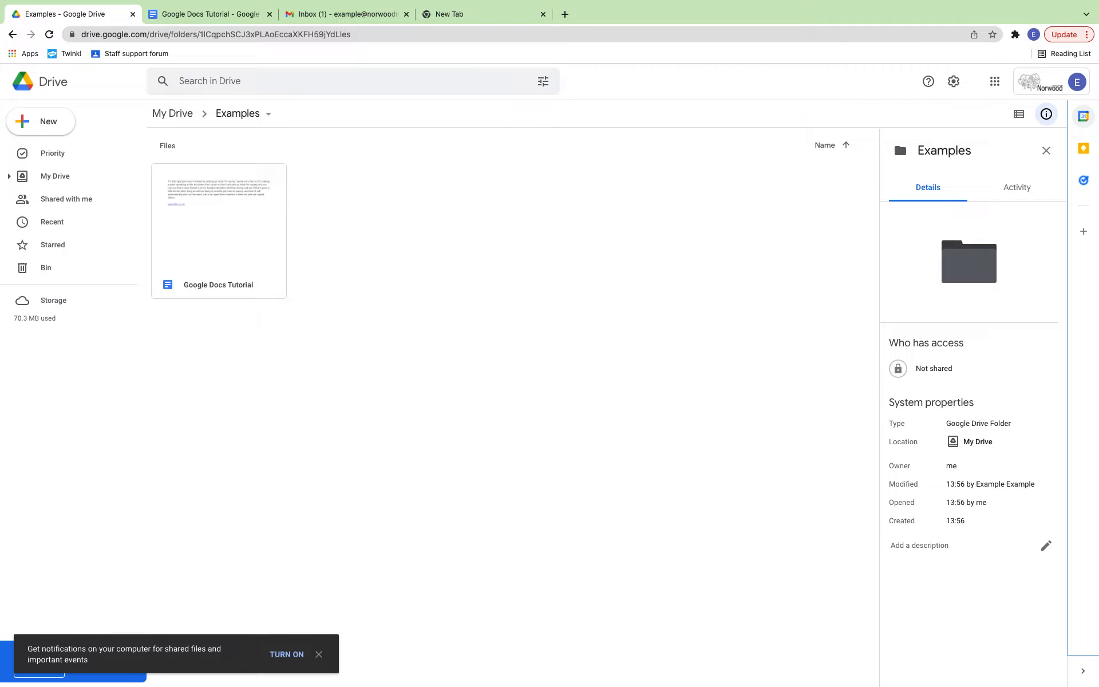
left_click(1081, 182)
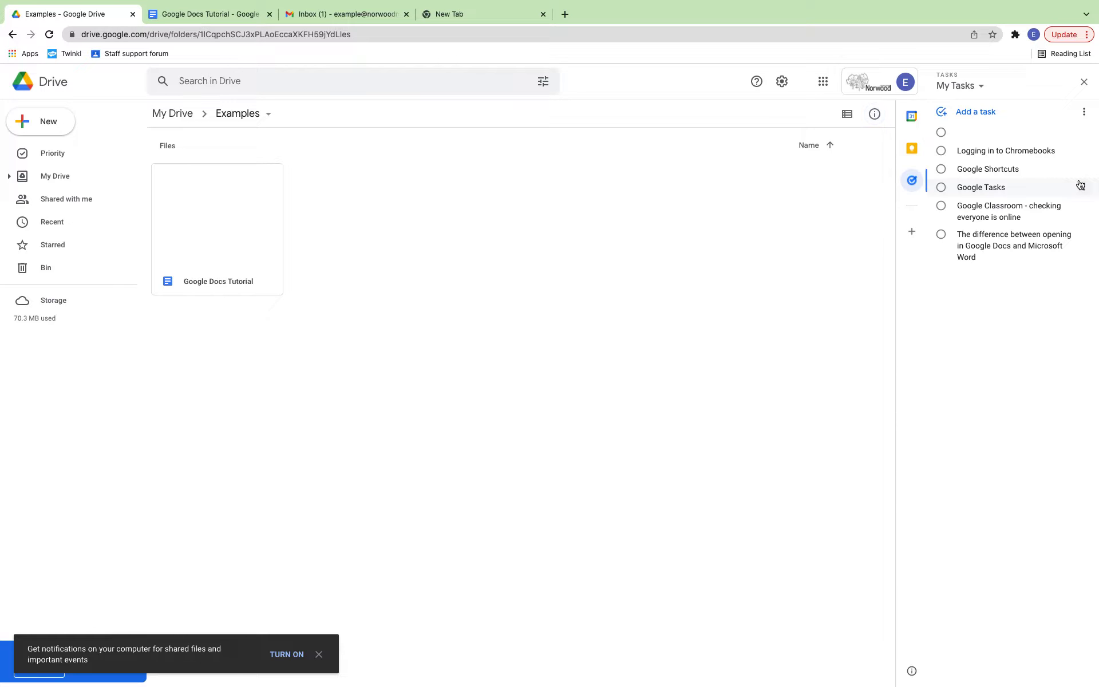
left_click(978, 86)
left_click(966, 131)
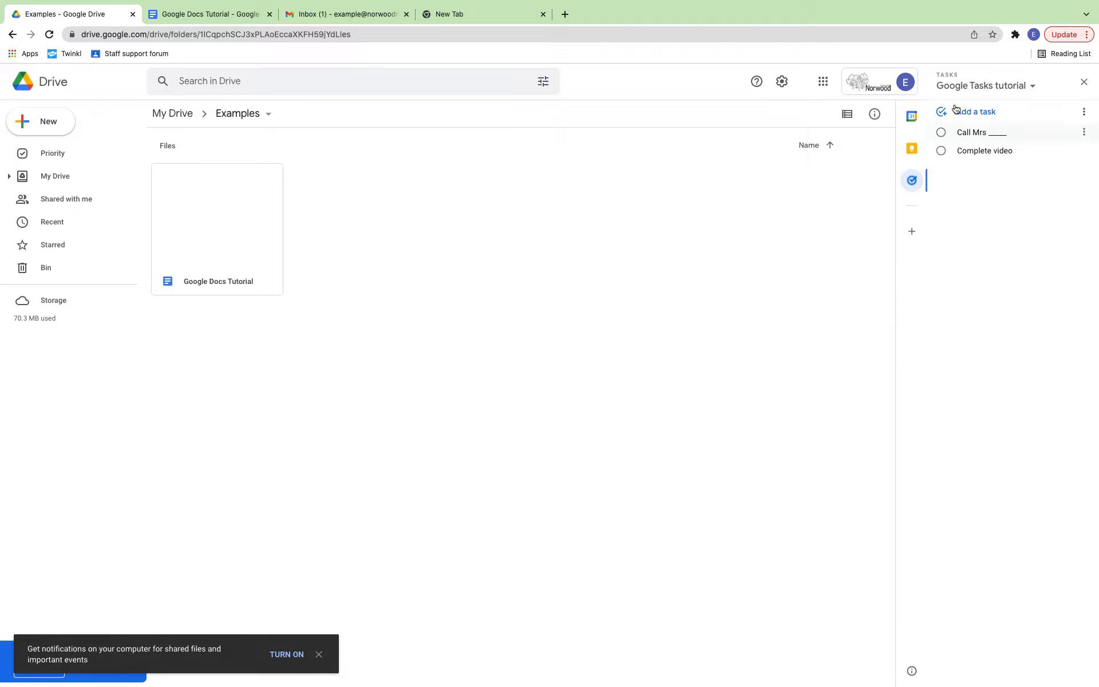
left_click(201, 12)
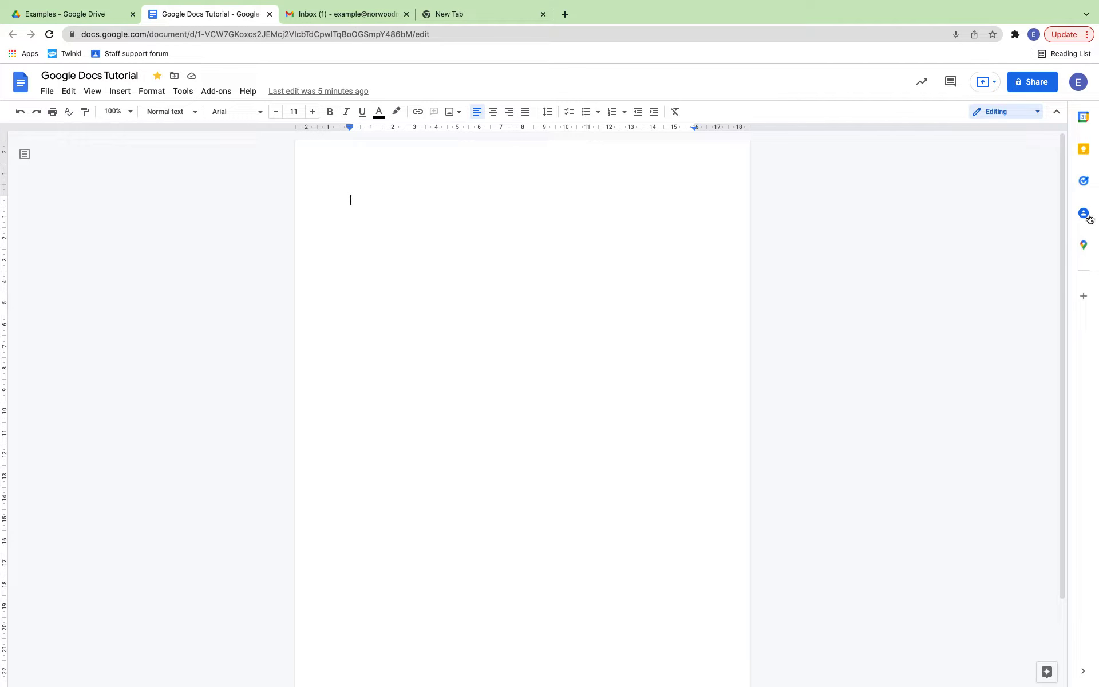
left_click(1084, 181)
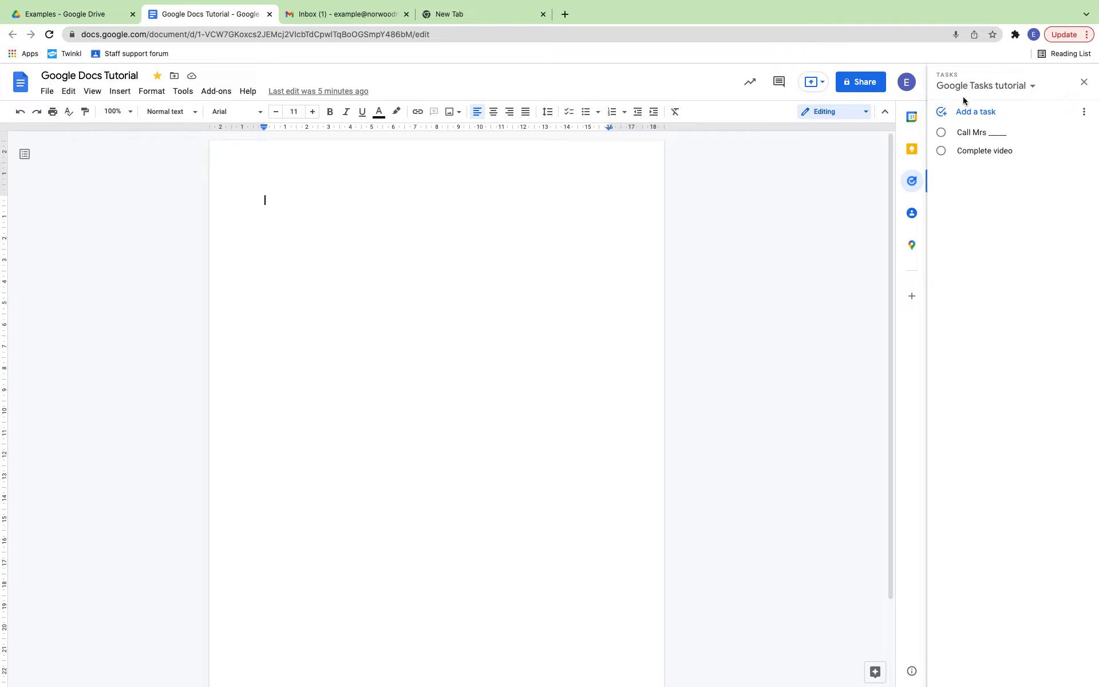
- Switch to Gmail and add the "Football league sign up" email as a task in the Google Tasks tutorial list
left_click(347, 14)
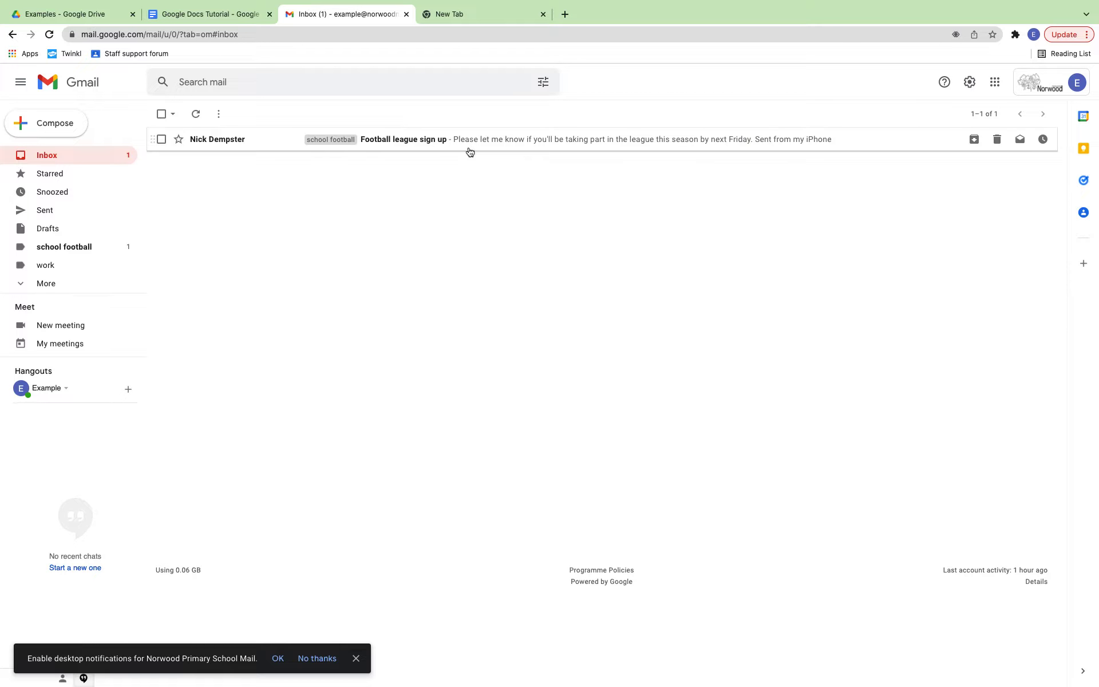
left_click(230, 140)
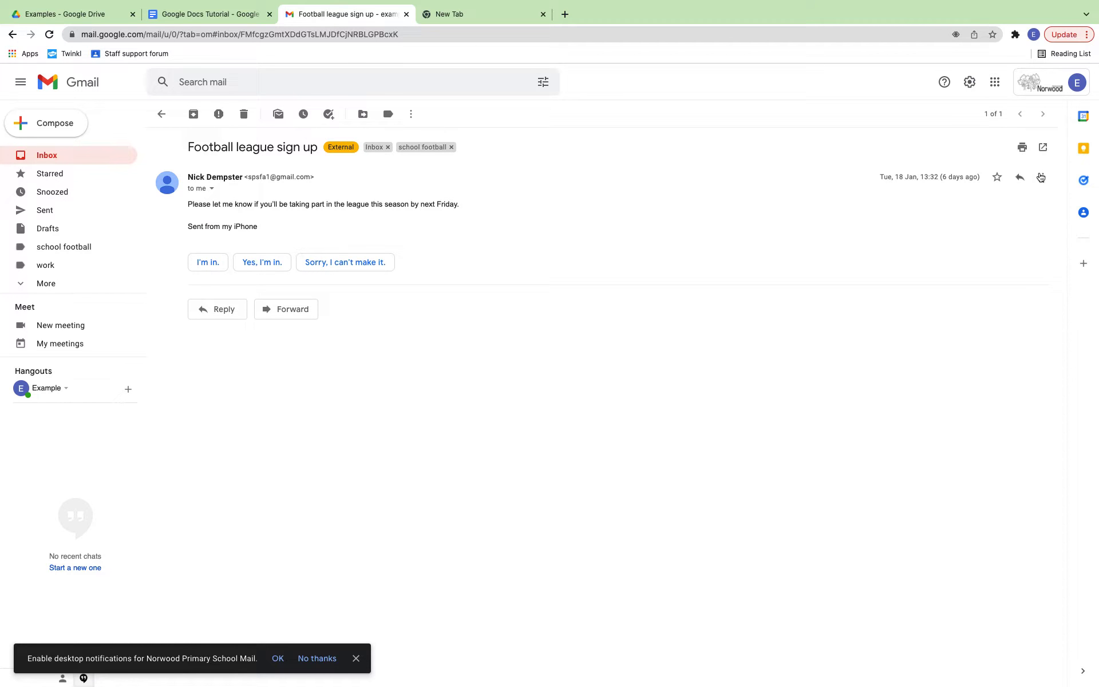
left_click(330, 115)
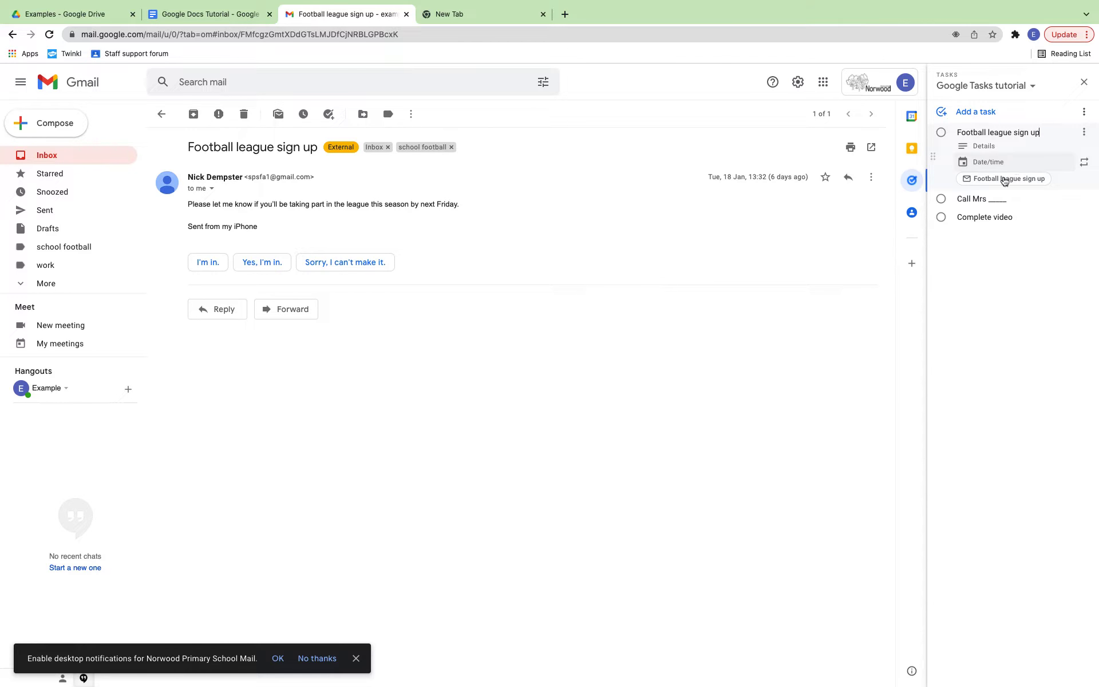
- Return to the inbox, then close and reopen Tasks to check the task linked to the email
left_click(47, 155)
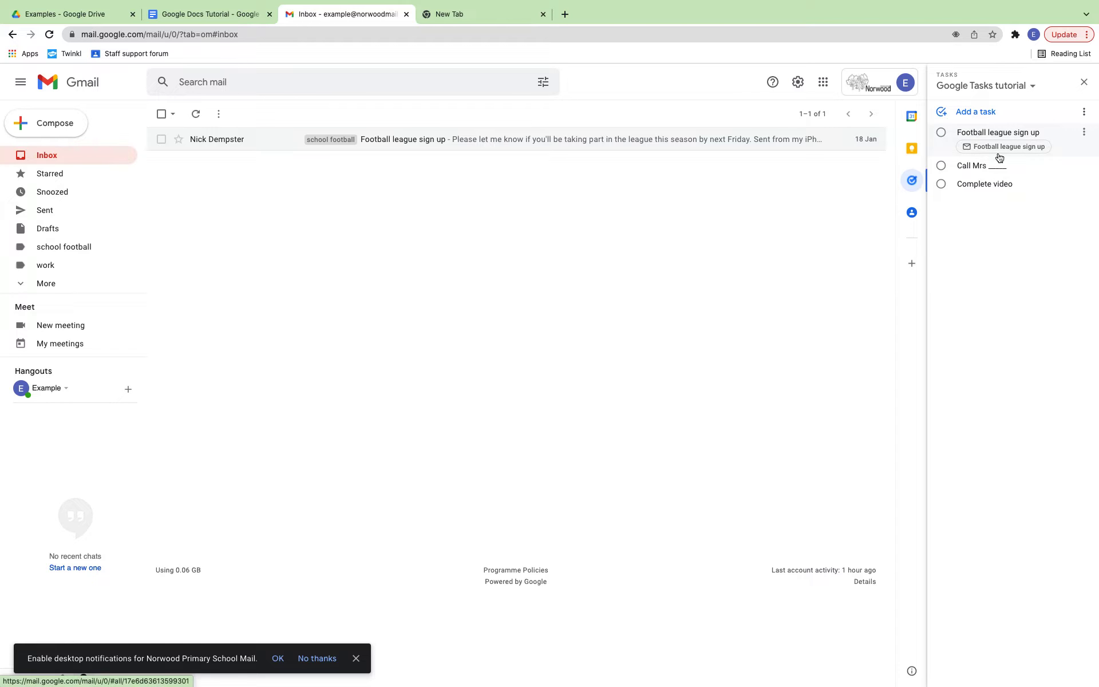
left_click(1083, 84)
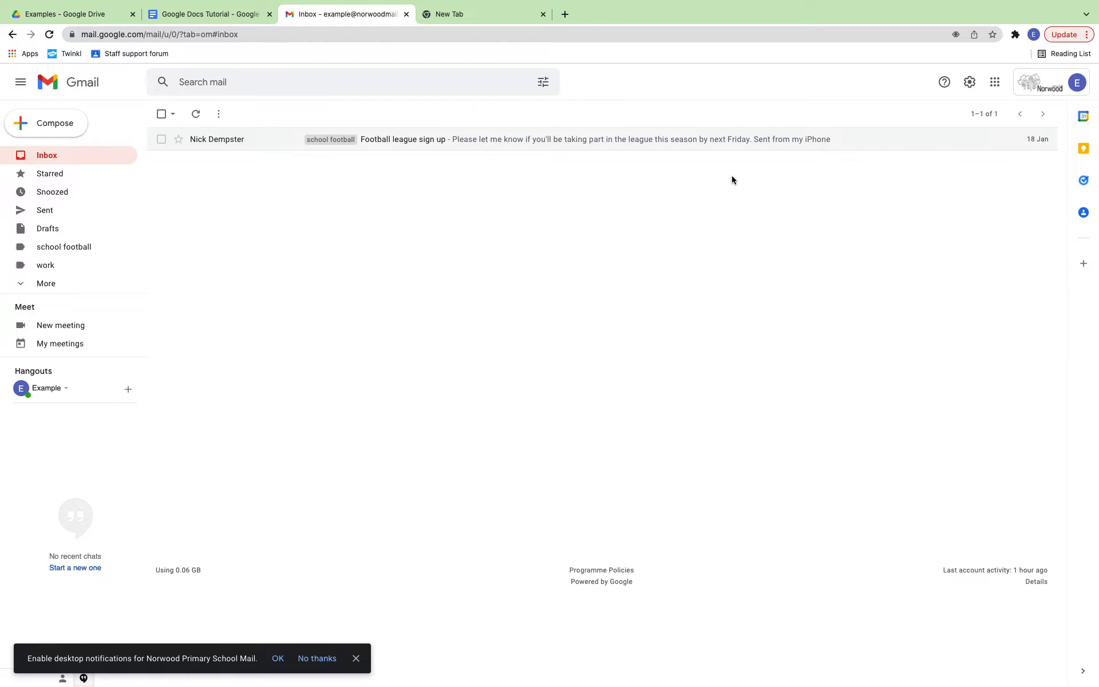
left_click(1083, 180)
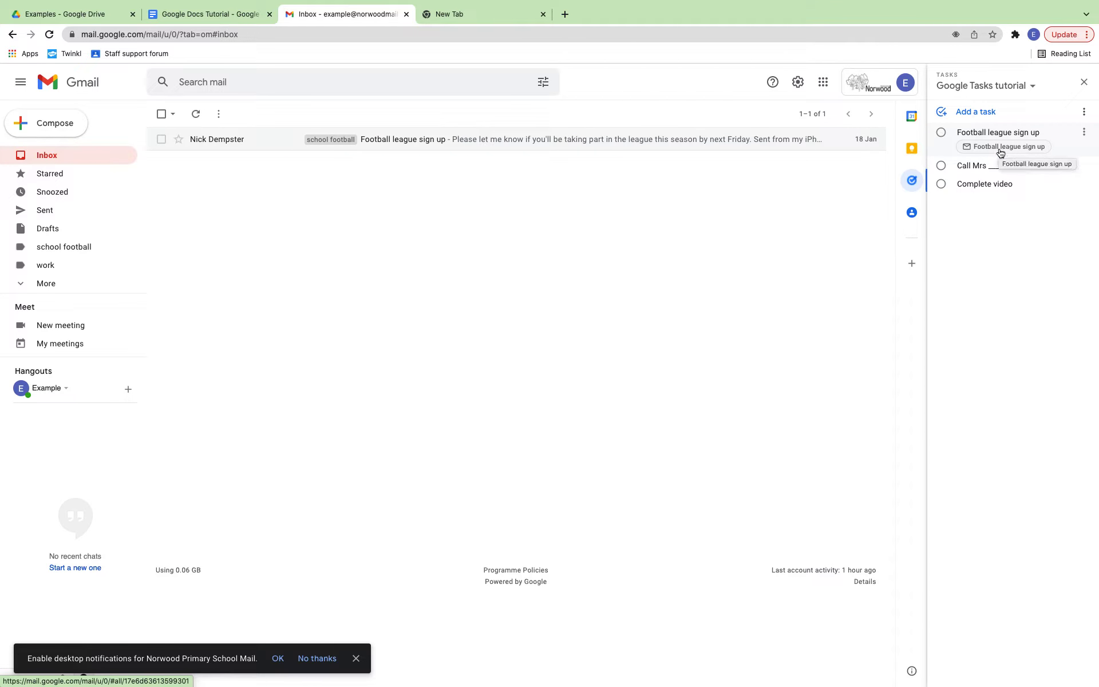
- Close Gmail, switch to the Google Docs Tutorial document and open the email linked to the "Football league sign up" task
mouse_move(466, 5)
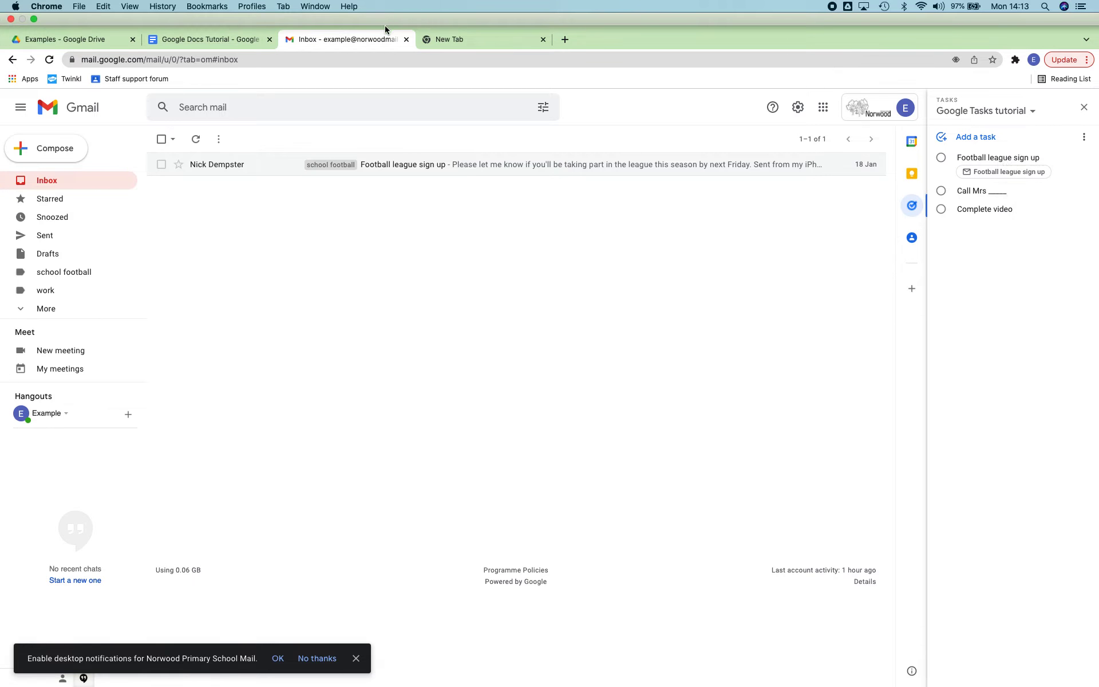
left_click(406, 39)
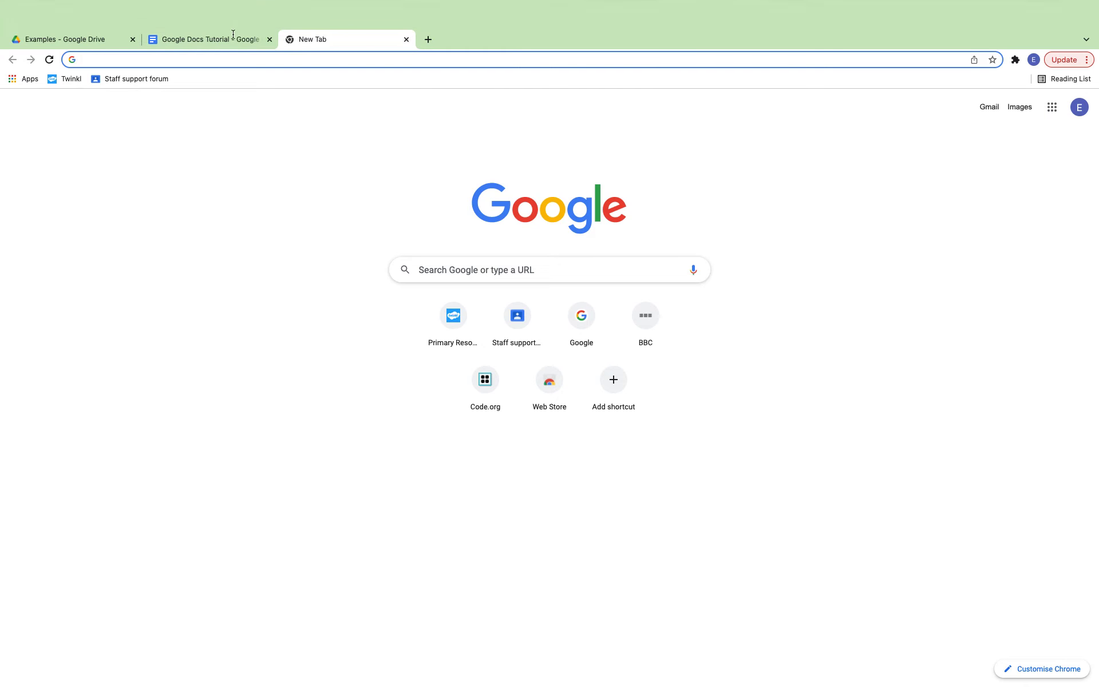
left_click(203, 16)
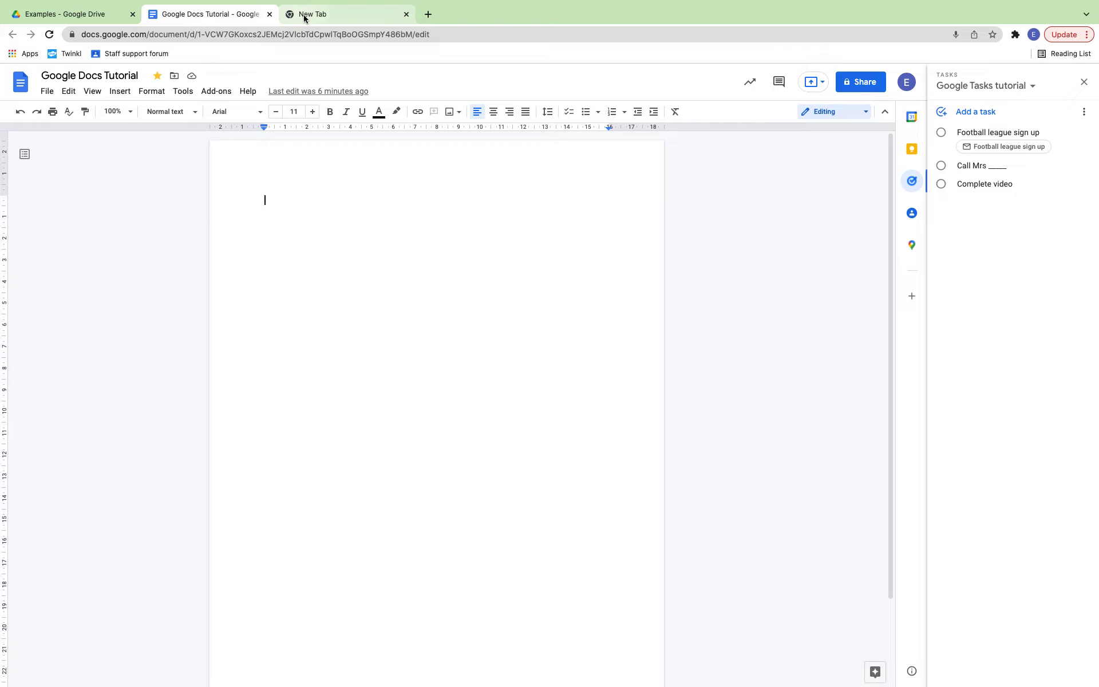
left_click(973, 149)
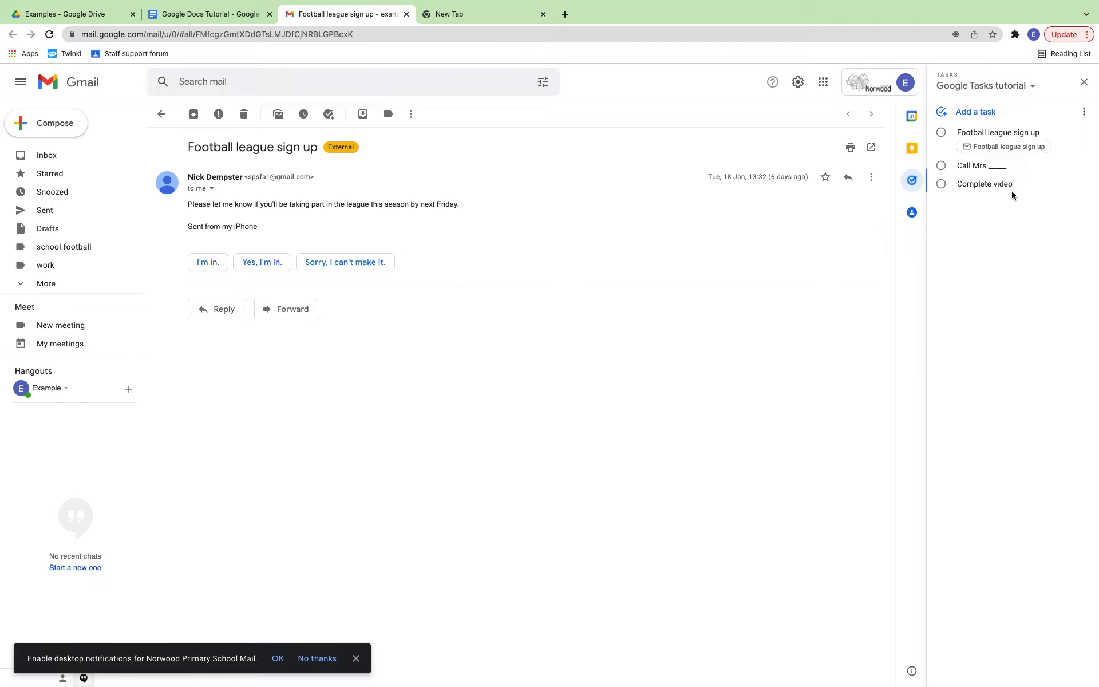
- Switch the displayed task list to My Tasks
left_click(1030, 86)
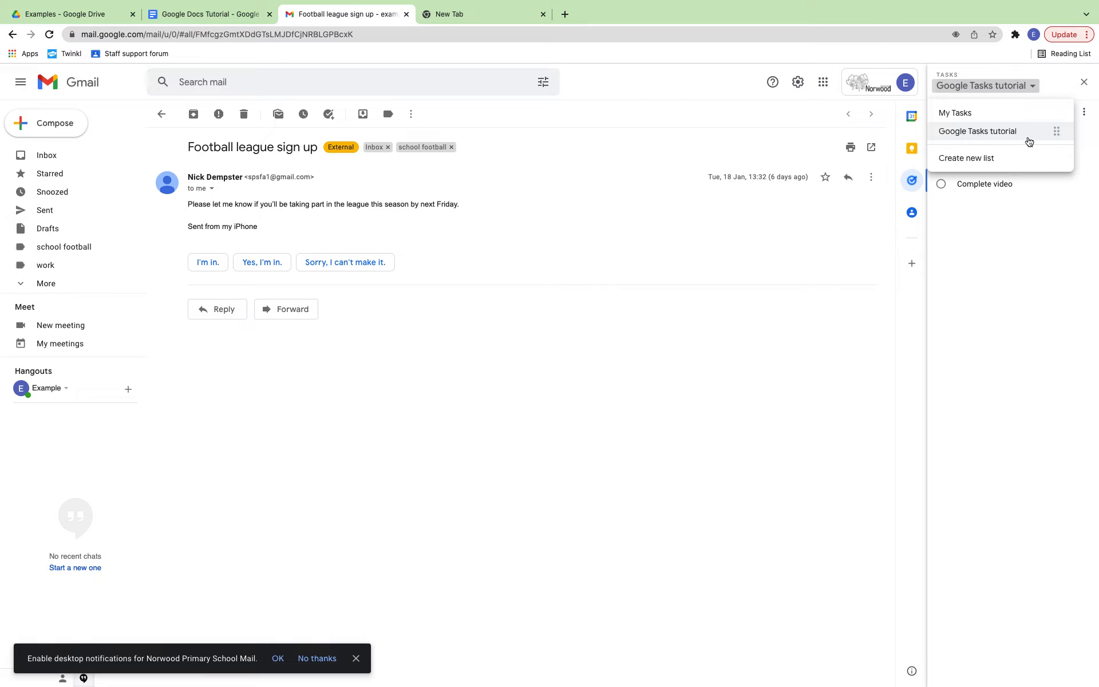
left_click(972, 114)
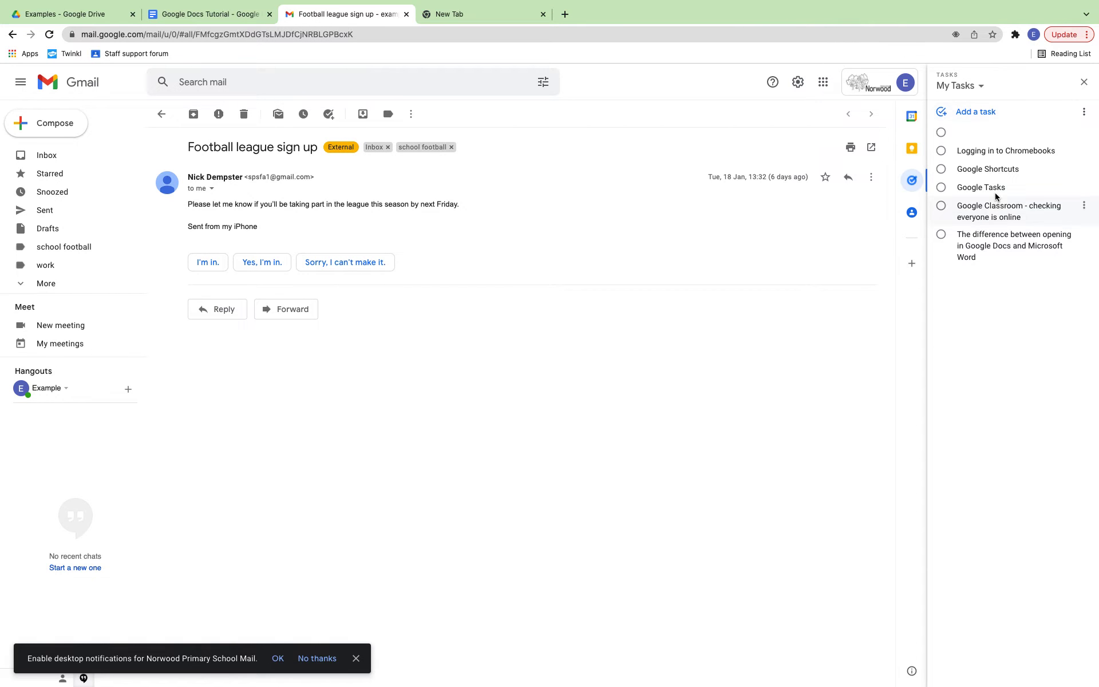
left_click(973, 86)
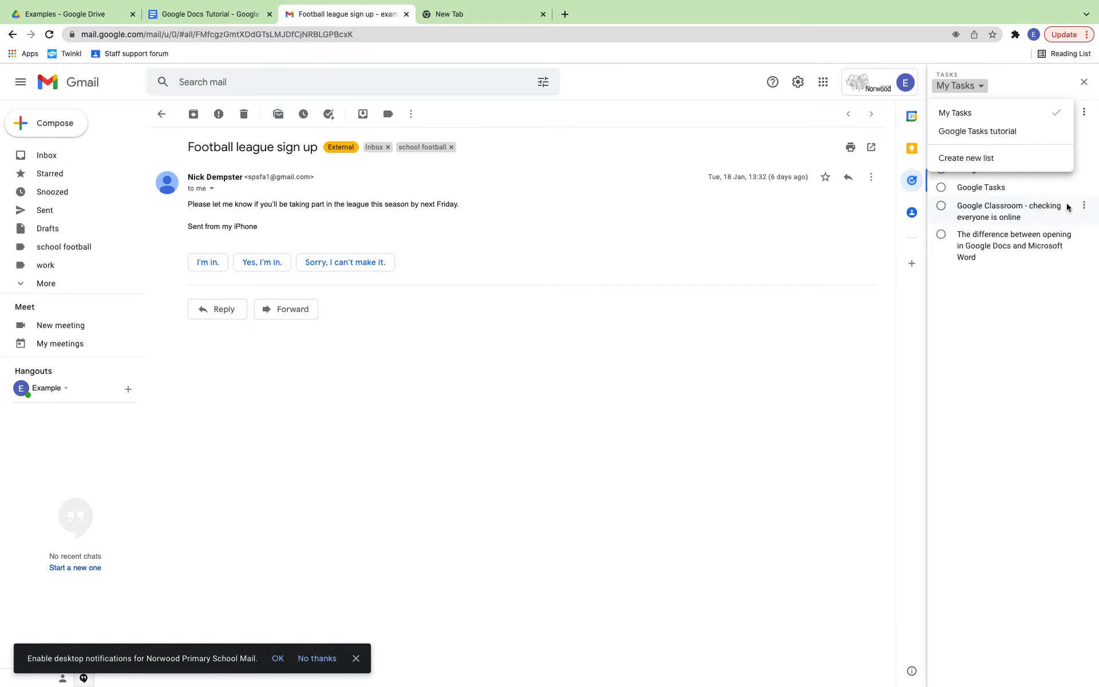
left_click(1082, 208)
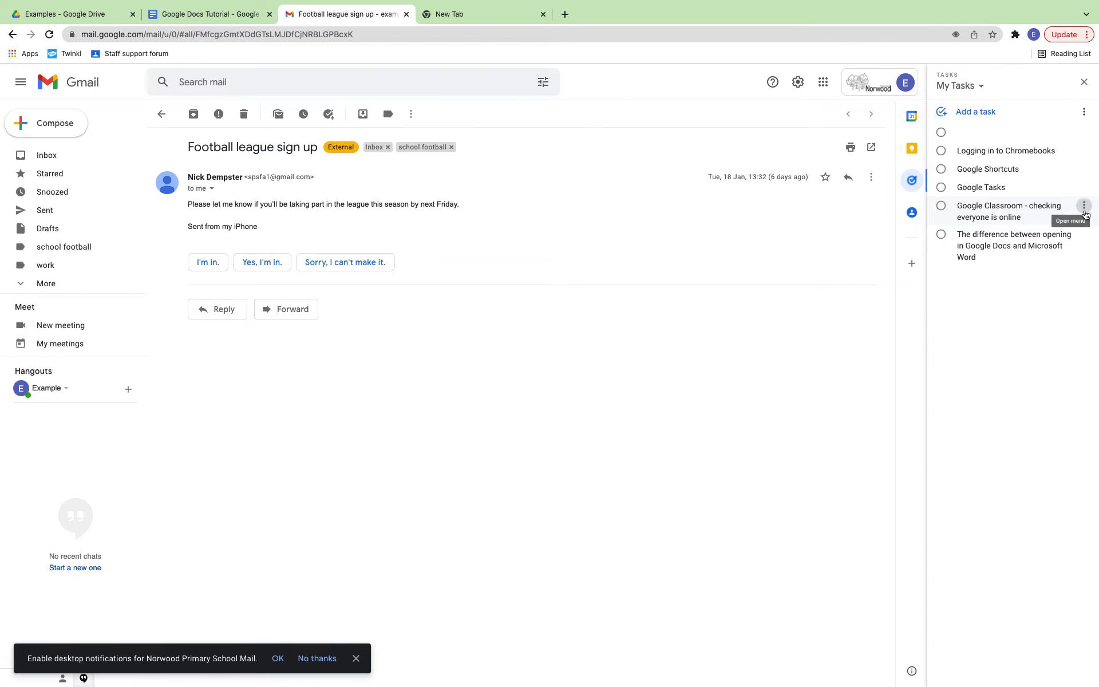
- Move the "Google Classroom - checking everyone is online" task to the Google Tasks tutorial list and display that list
left_click(1085, 211)
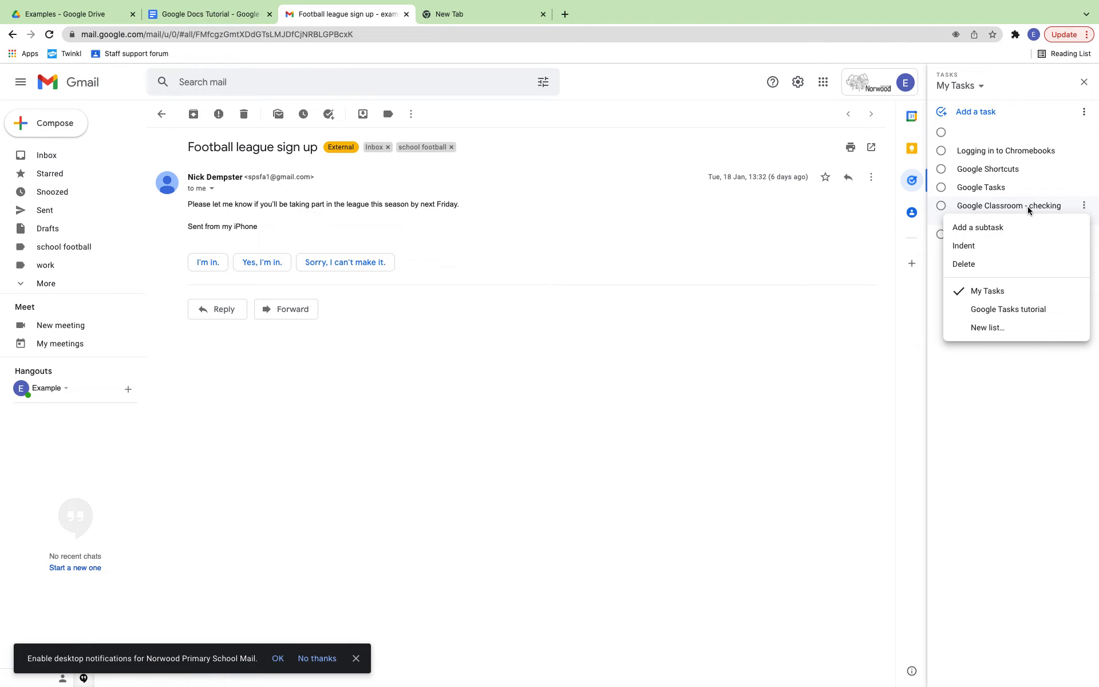
left_click(970, 376)
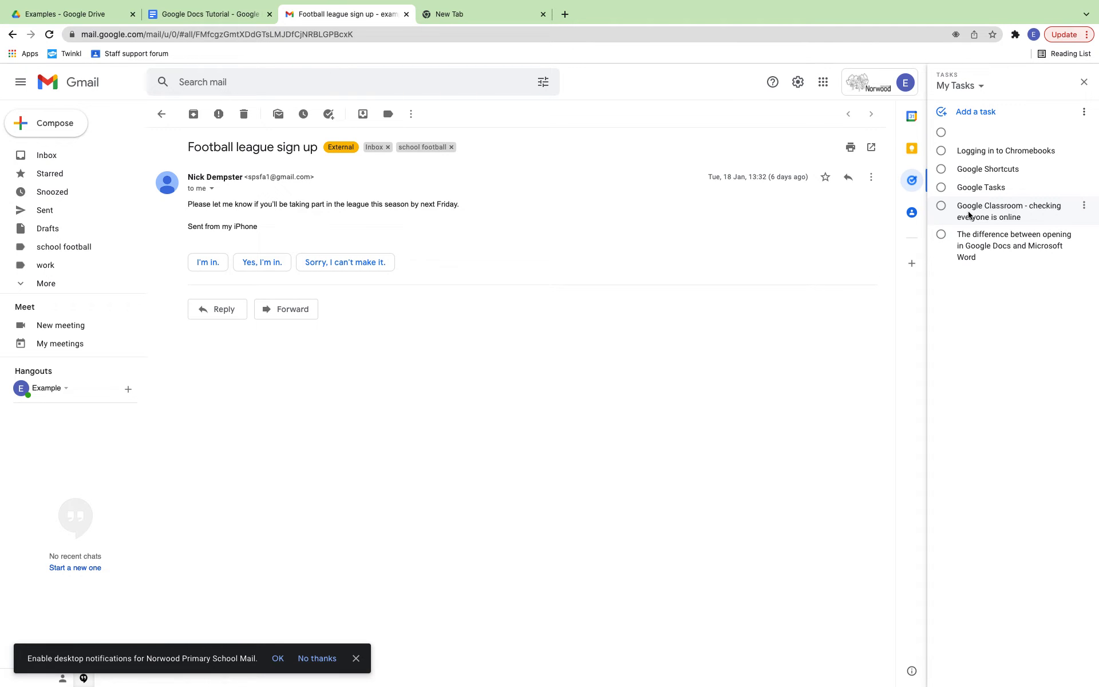
left_click(1083, 214)
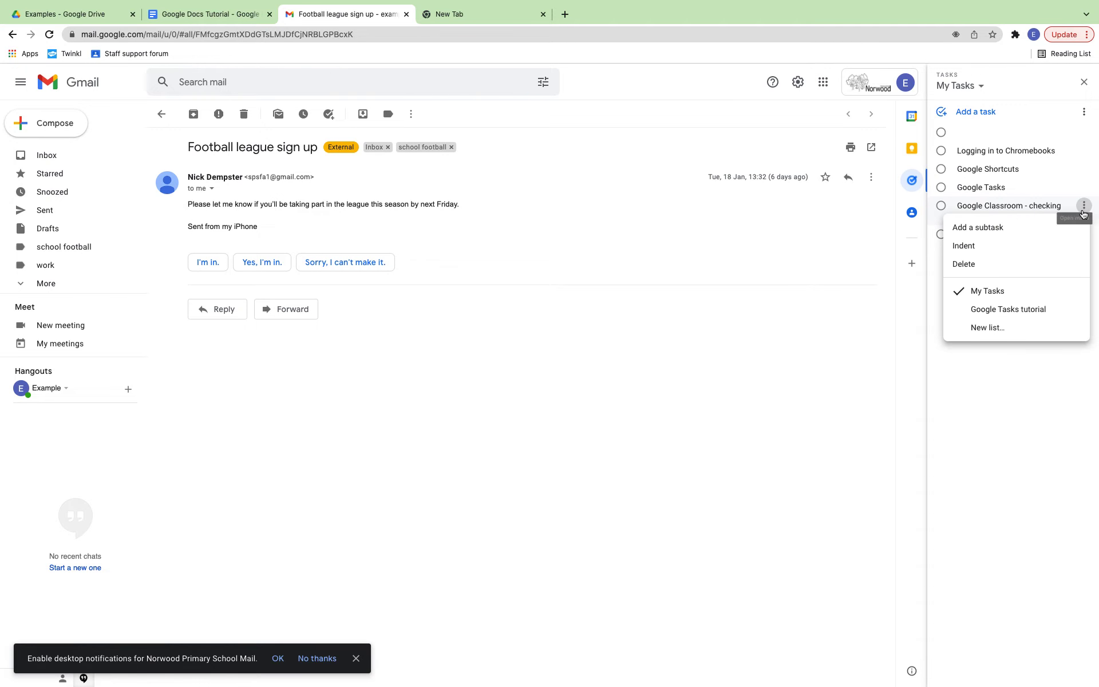
left_click(993, 315)
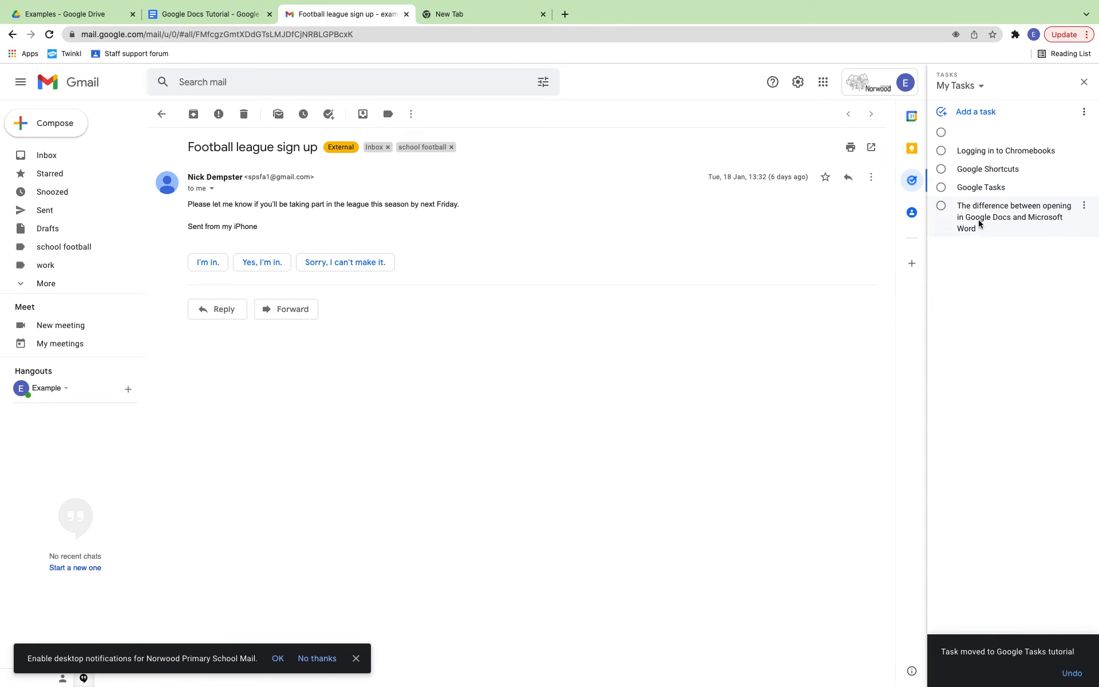
left_click(964, 86)
left_click(972, 129)
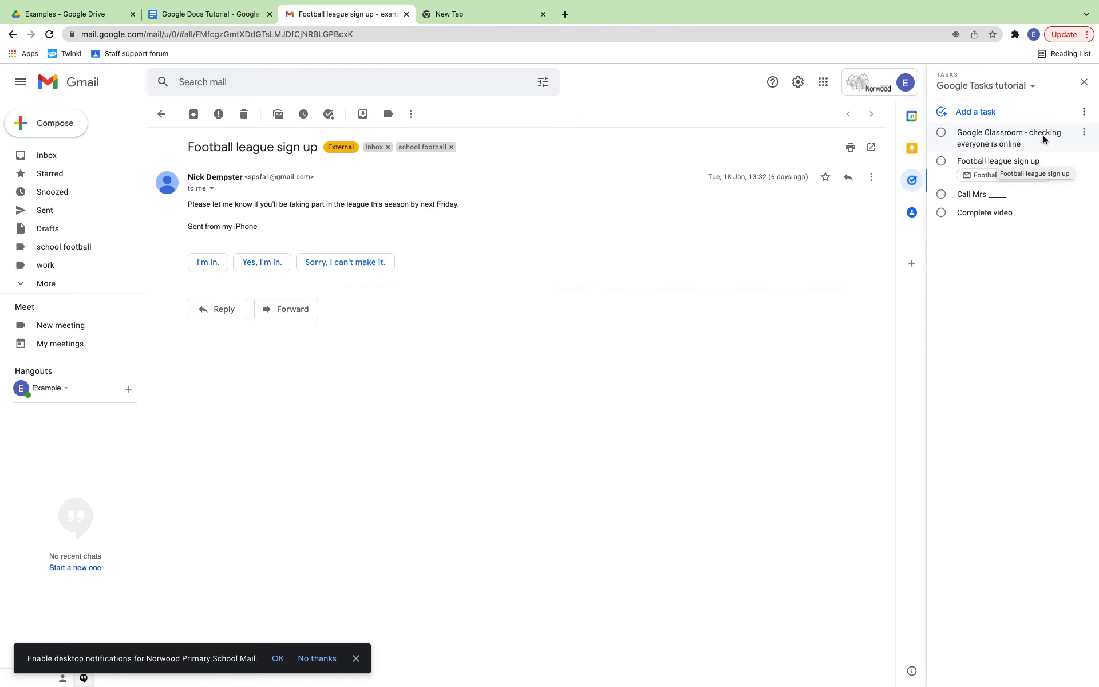
- Check the Google Tasks tutorial list's sort options and move the "Football league sign up" task above "Google Classroom - checking everyone is online"
left_click(1085, 114)
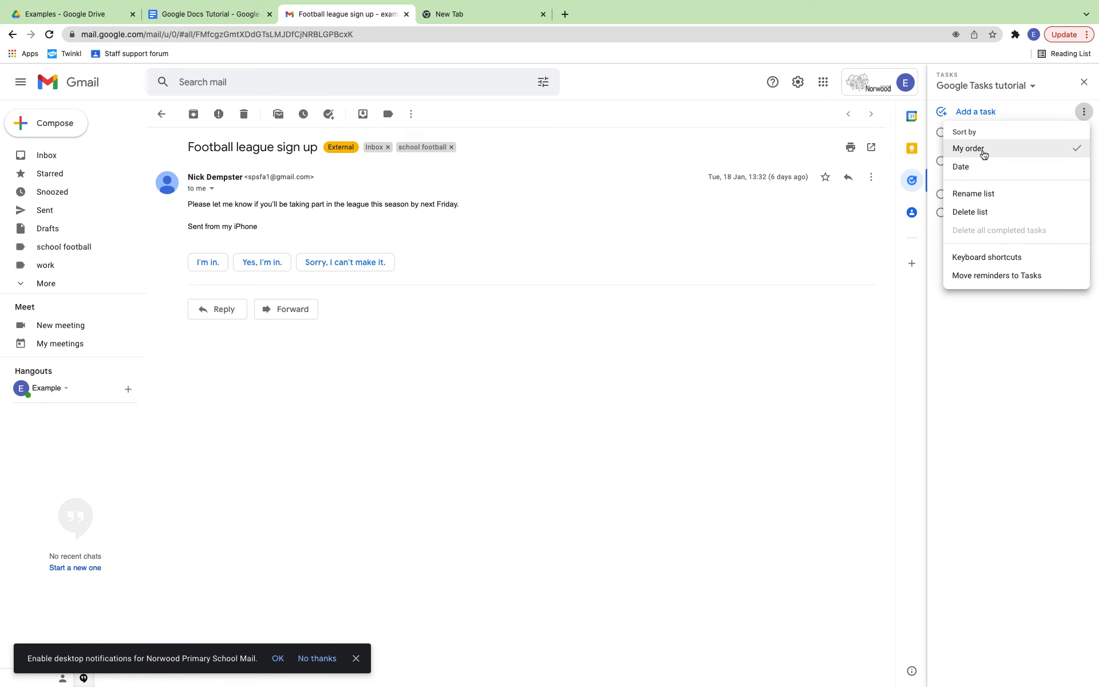
left_click(1017, 362)
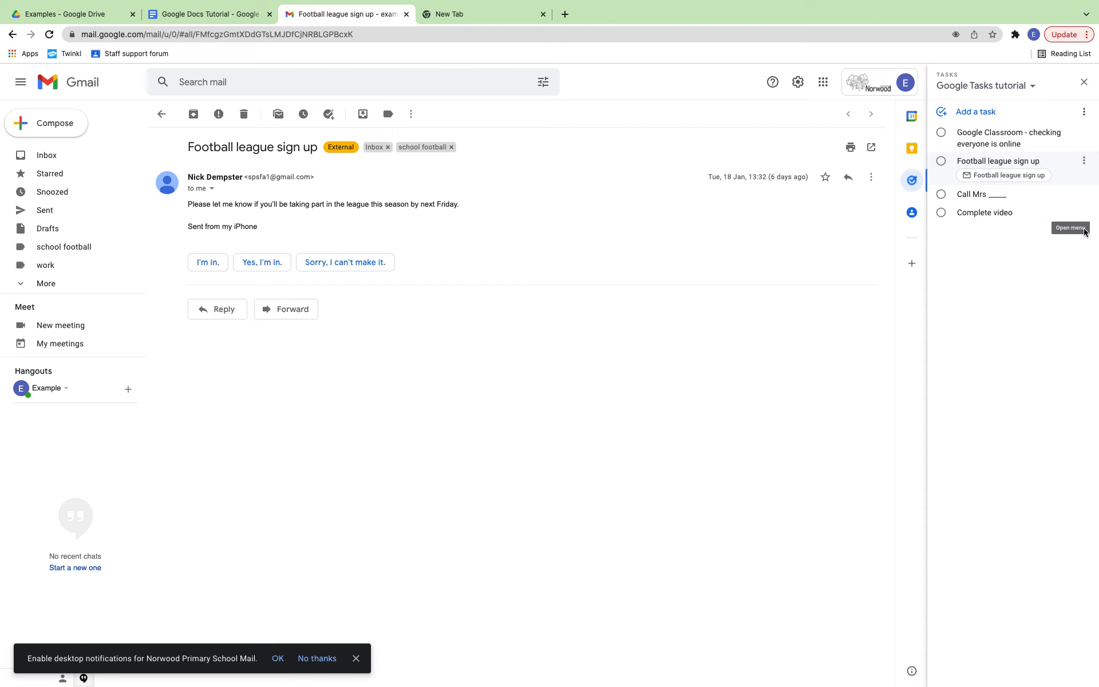
left_click_drag(1025, 163, 982, 138)
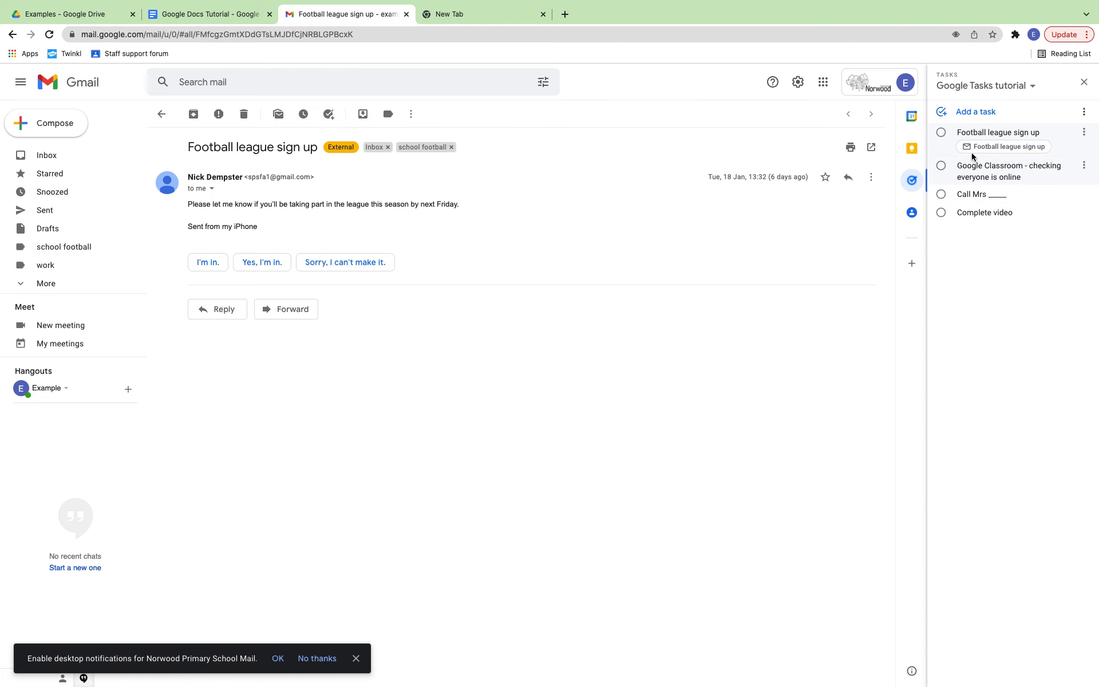
- Look over the available task lists without switching lists, and close Tasks
left_click(1031, 87)
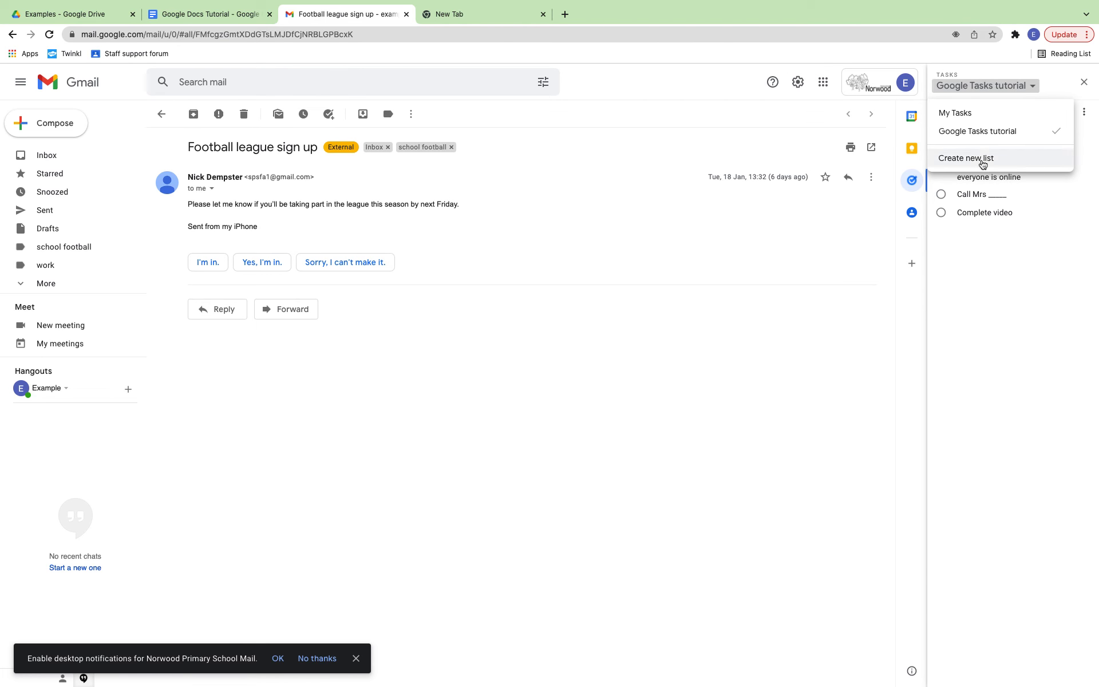
mouse_move(1043, 133)
left_click_drag(1057, 137, 1020, 113)
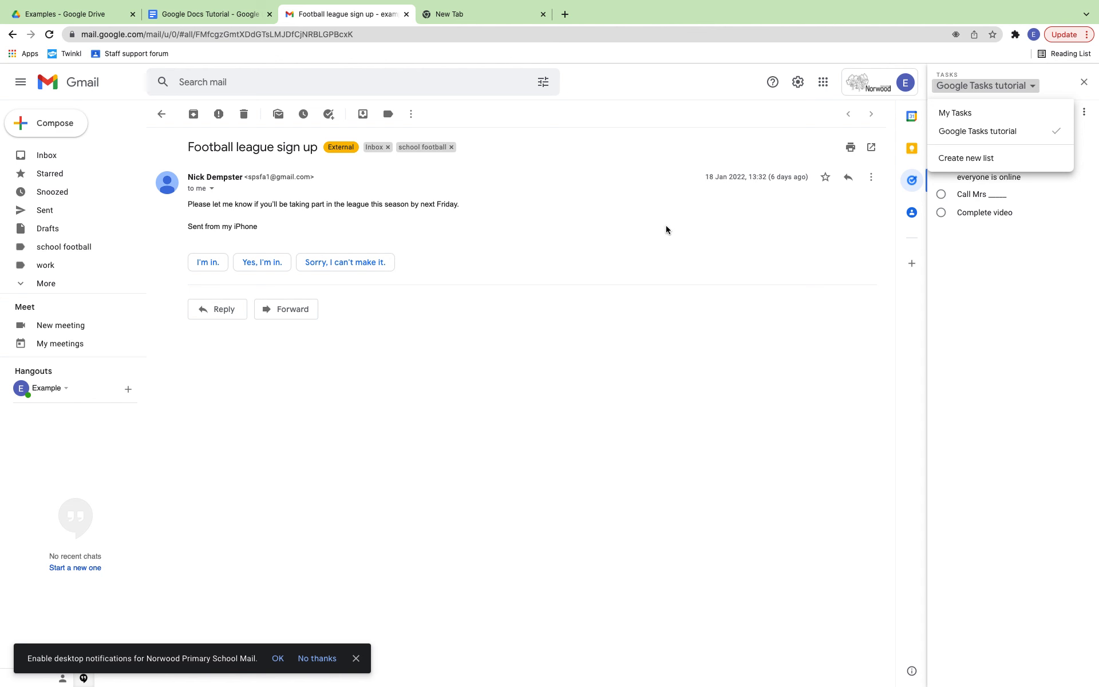
left_click(1068, 92)
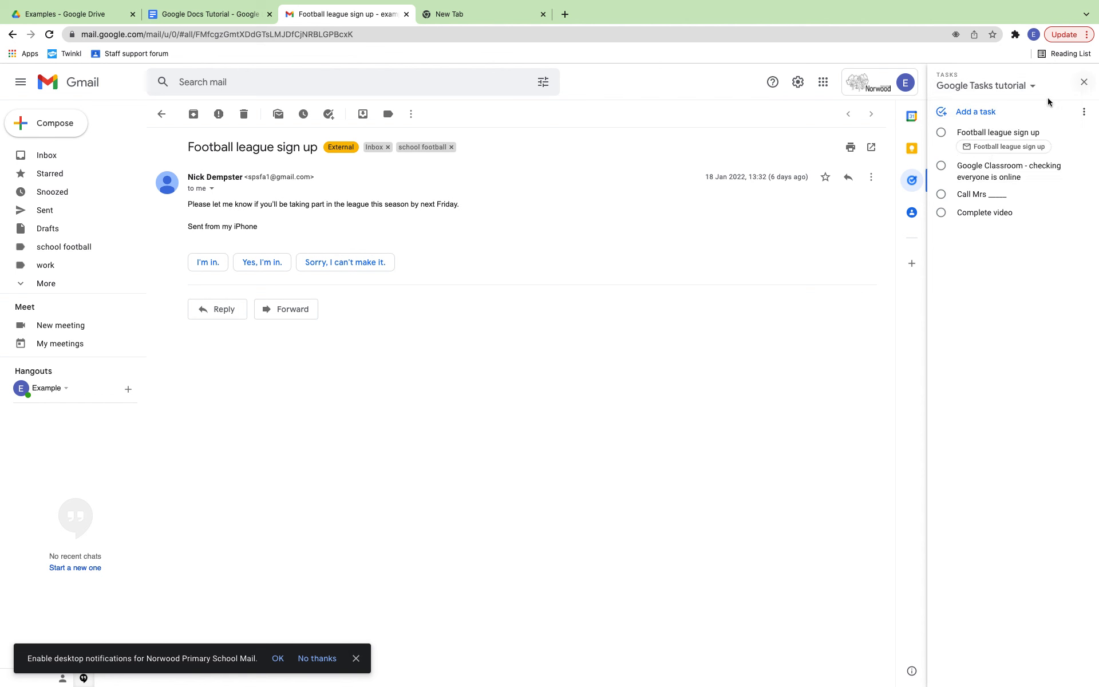
left_click(1084, 82)
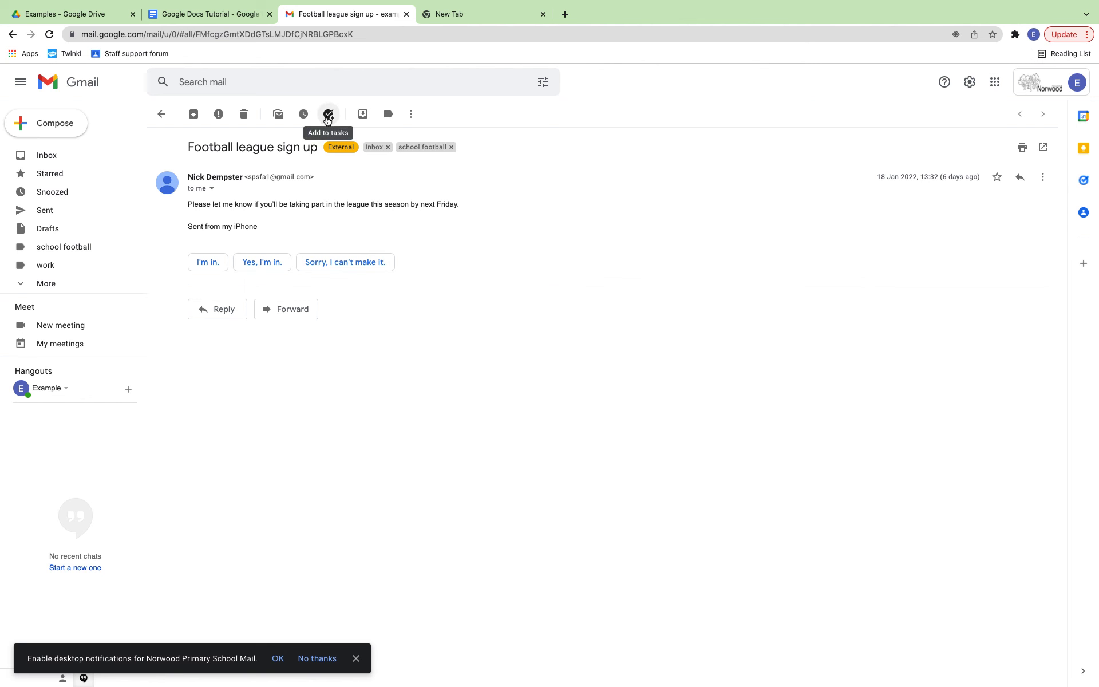
mouse_move(826, 6)
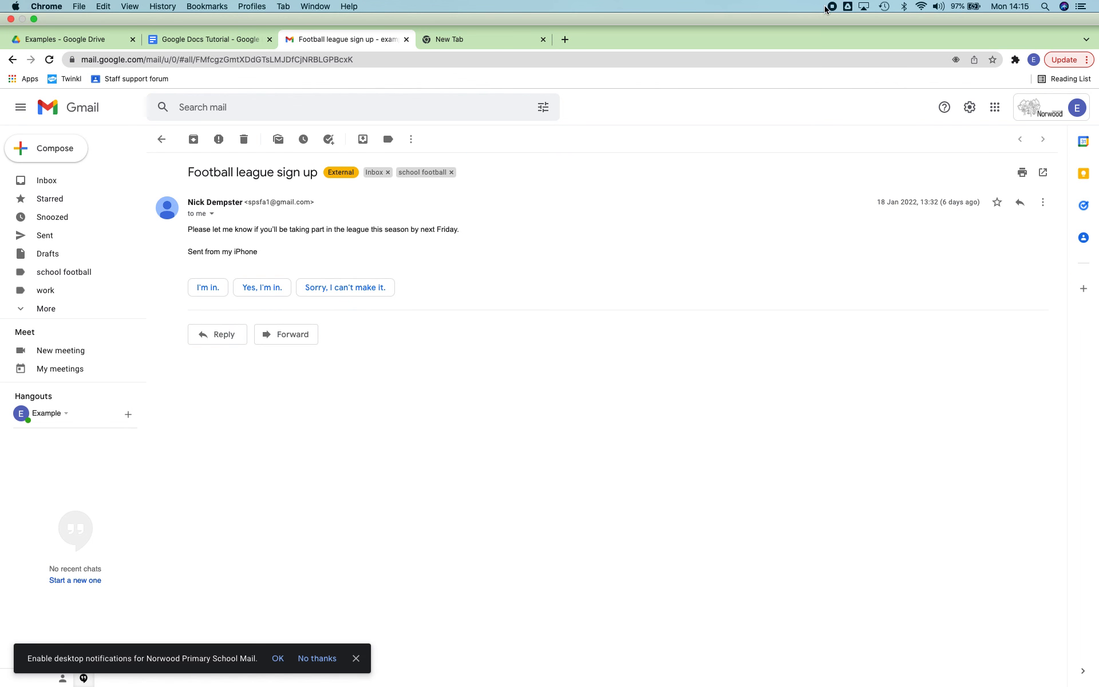